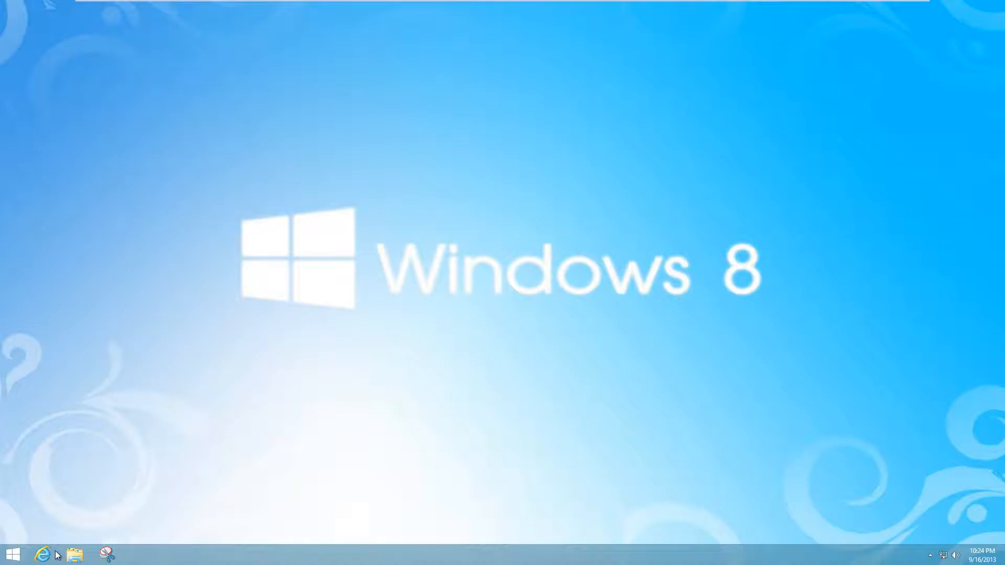
- Show Libraries in the navigation pane via the right-click Show libraries option
{"action": "left_click", "coordinate": [76, 554]}
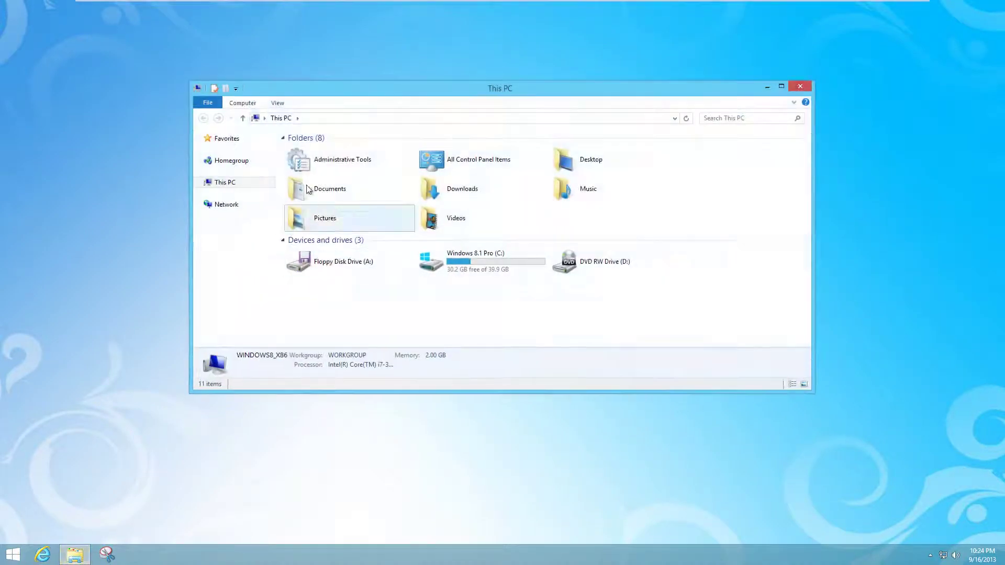
{"action": "right_click", "coordinate": [221, 230]}
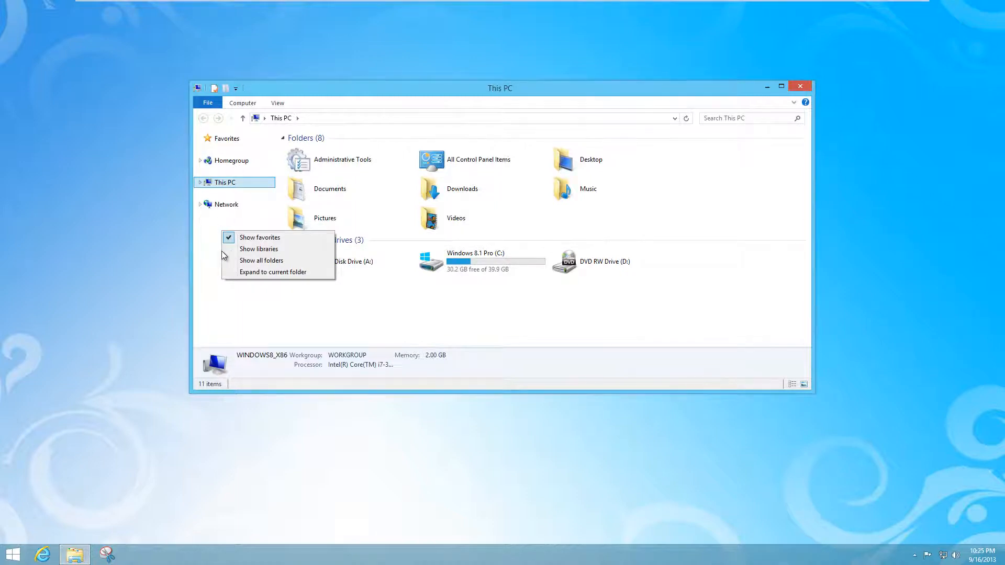
{"action": "left_click", "coordinate": [248, 251]}
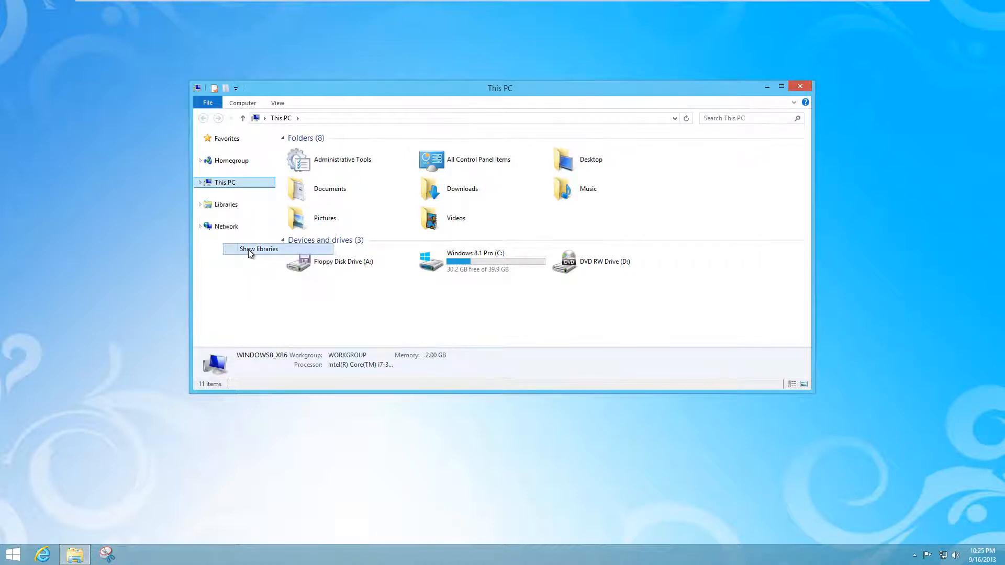
{"action": "right_click", "coordinate": [248, 248]}
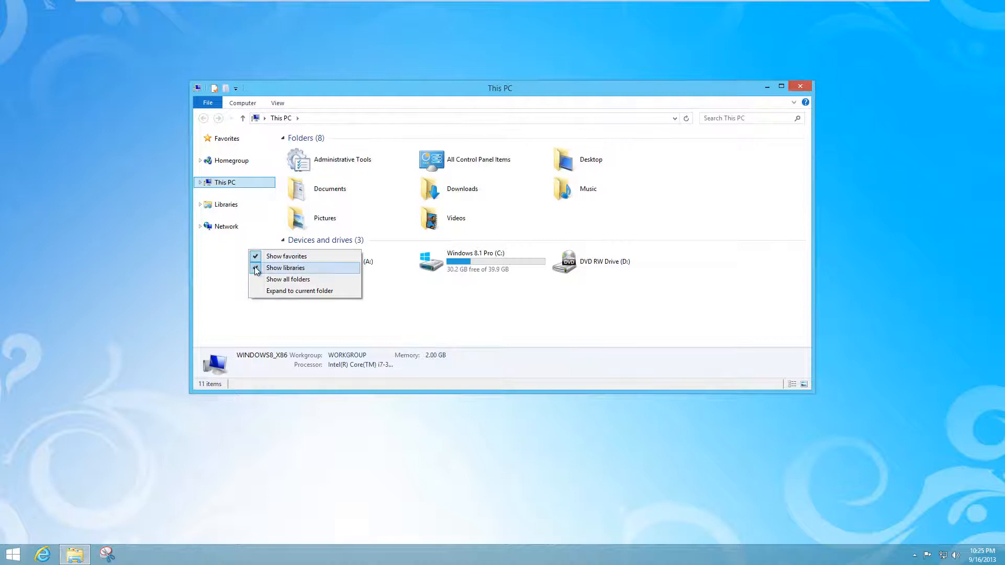
- Hide Libraries, then re-enable Show libraries from the View ribbon's Navigation pane menu
{"action": "left_click", "coordinate": [256, 268]}
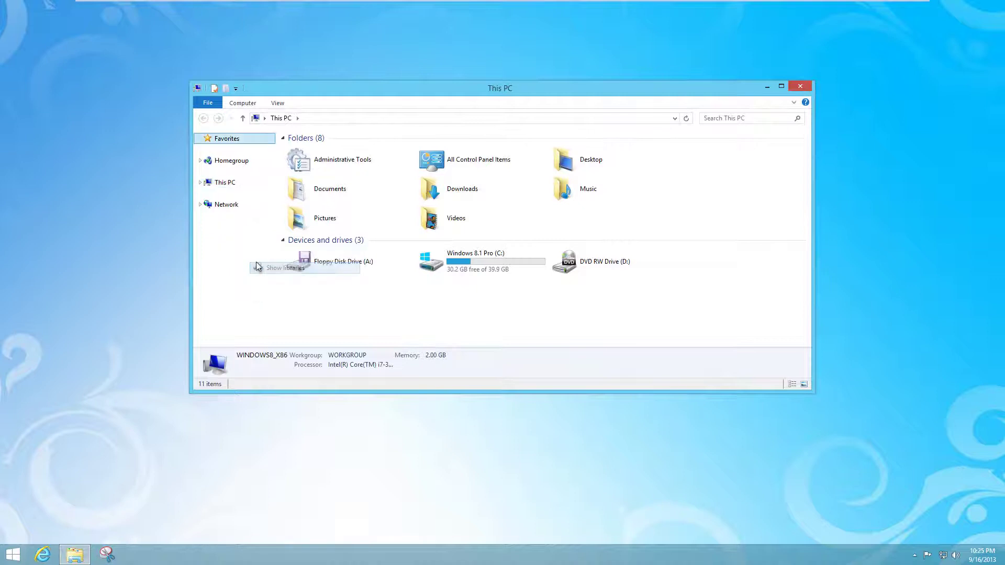
{"action": "left_click", "coordinate": [278, 105]}
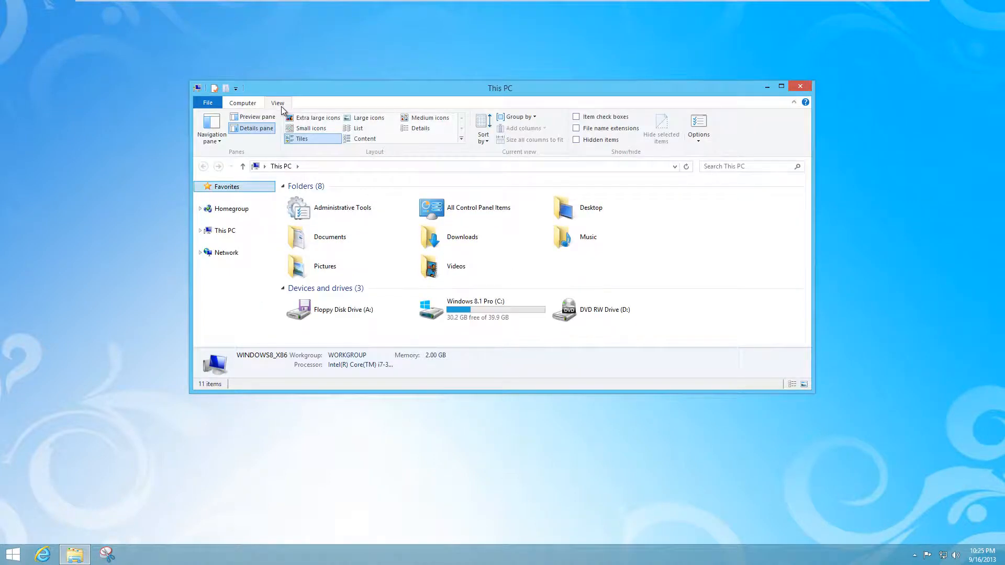
{"action": "left_click", "coordinate": [211, 140]}
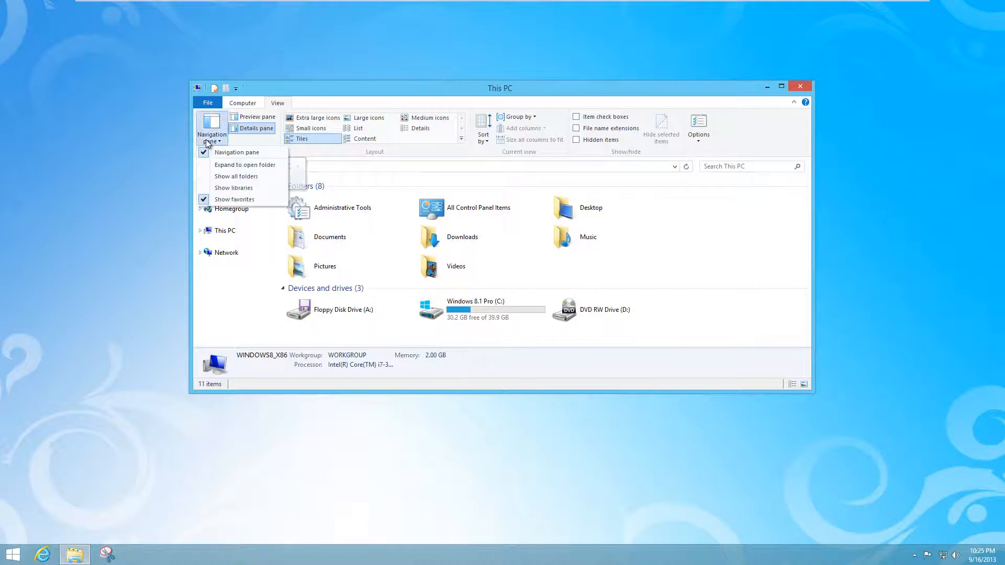
{"action": "left_click", "coordinate": [228, 190]}
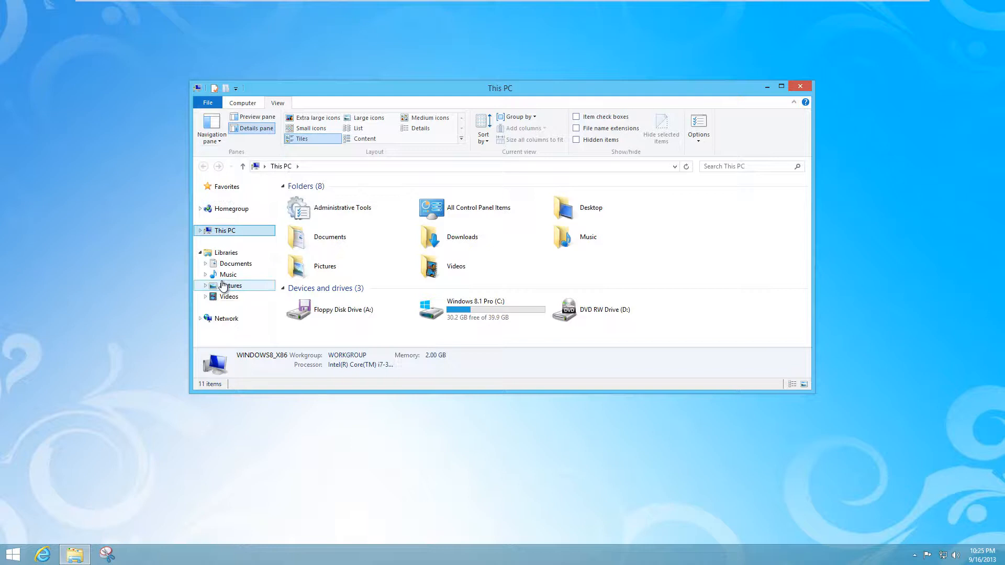